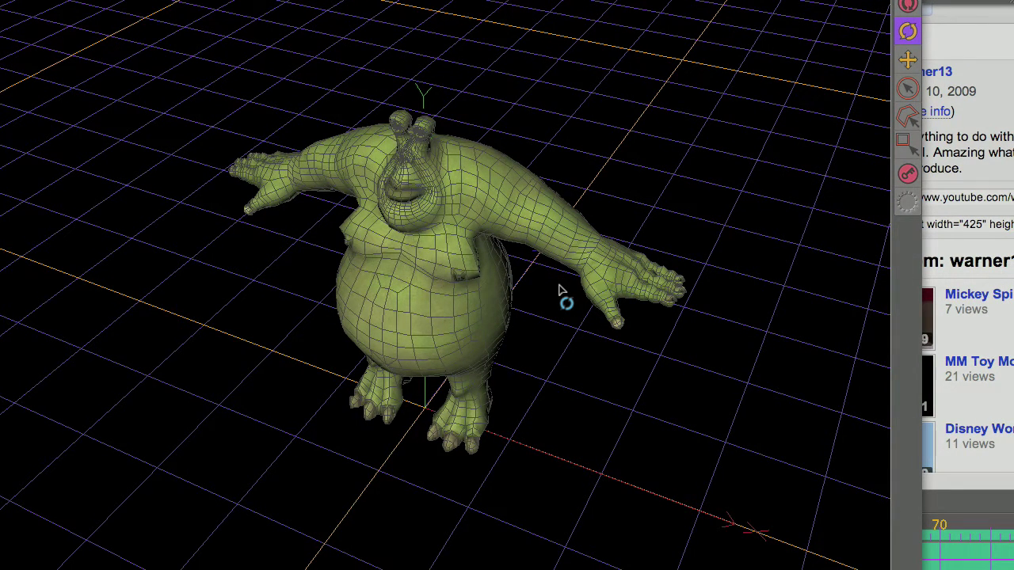
# Orbit the green monster model to view its side, back and front three-quarter.
pyautogui.moveTo(559, 290)
pyautogui.mouseDown()
pyautogui.moveTo(357, 272)
pyautogui.moveTo(447, 303)
pyautogui.moveTo(516, 287)
pyautogui.moveTo(494, 288)
pyautogui.mouseUp()
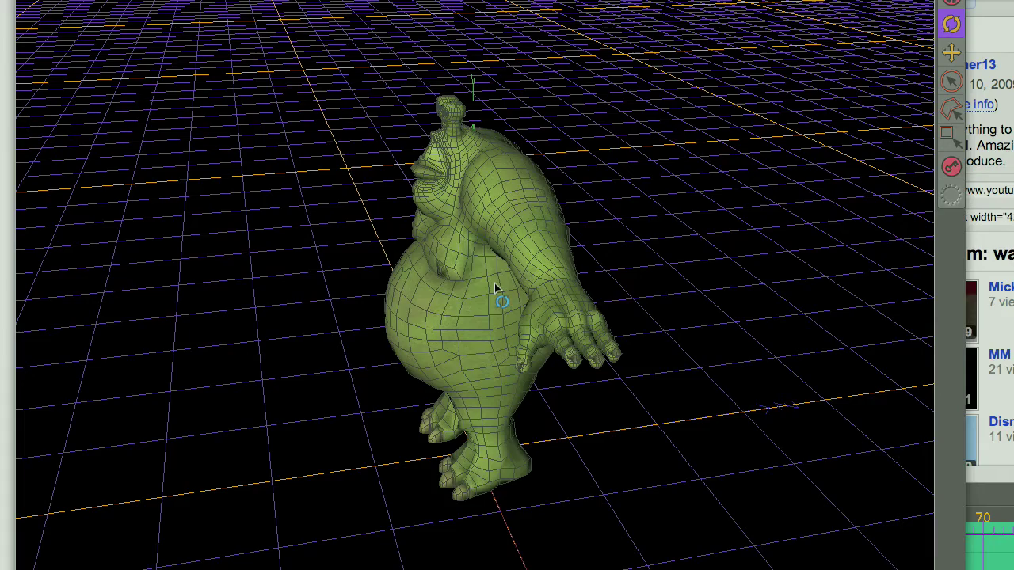
pyautogui.moveTo(495, 288)
pyautogui.mouseDown()
pyautogui.moveTo(522, 286)
pyautogui.moveTo(471, 287)
pyautogui.mouseUp()
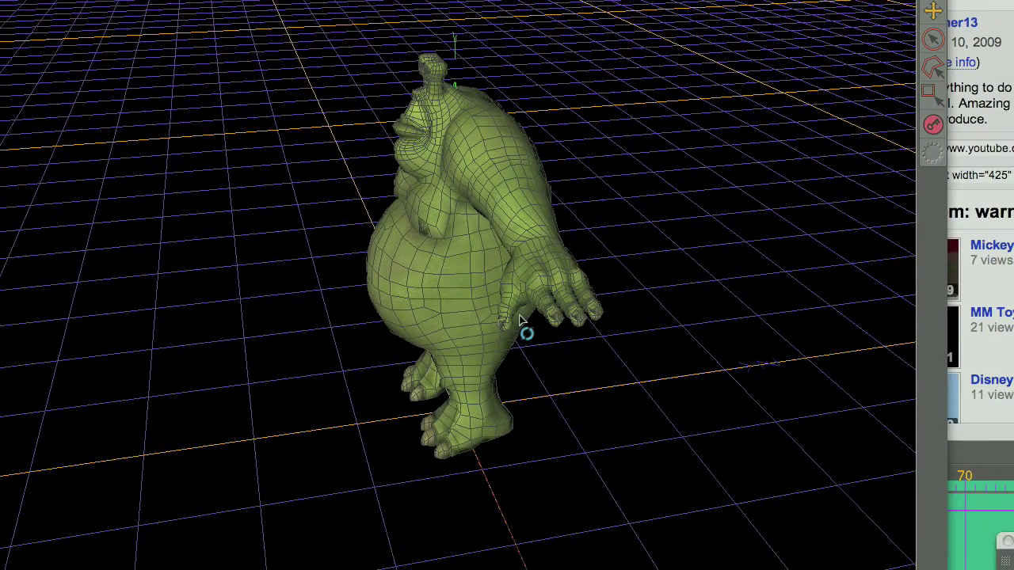
pyautogui.moveTo(520, 320); pyautogui.dragTo(467, 295)
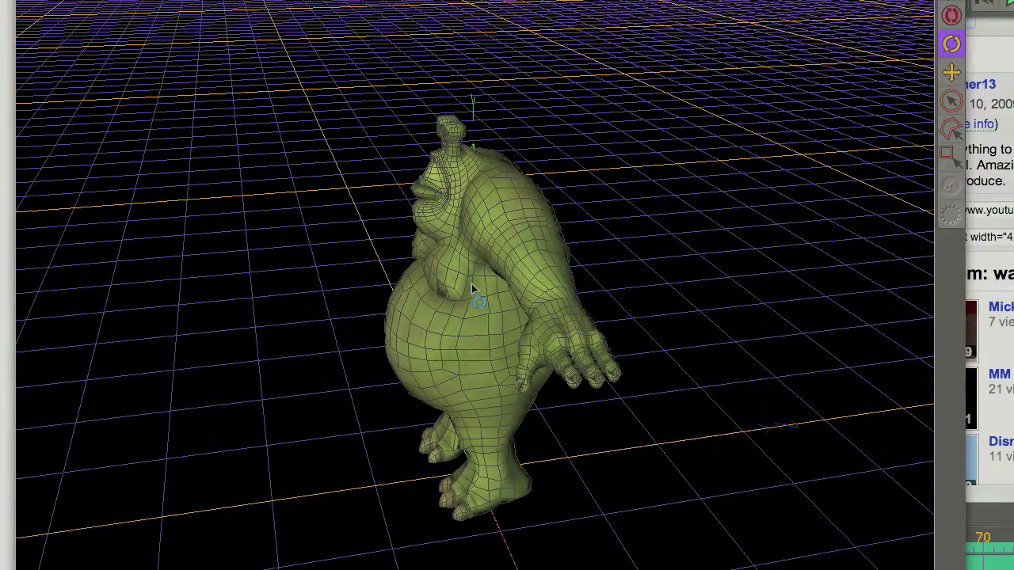
pyautogui.moveTo(468, 291)
pyautogui.mouseDown()
pyautogui.moveTo(525, 291)
pyautogui.moveTo(520, 319)
pyautogui.mouseUp()
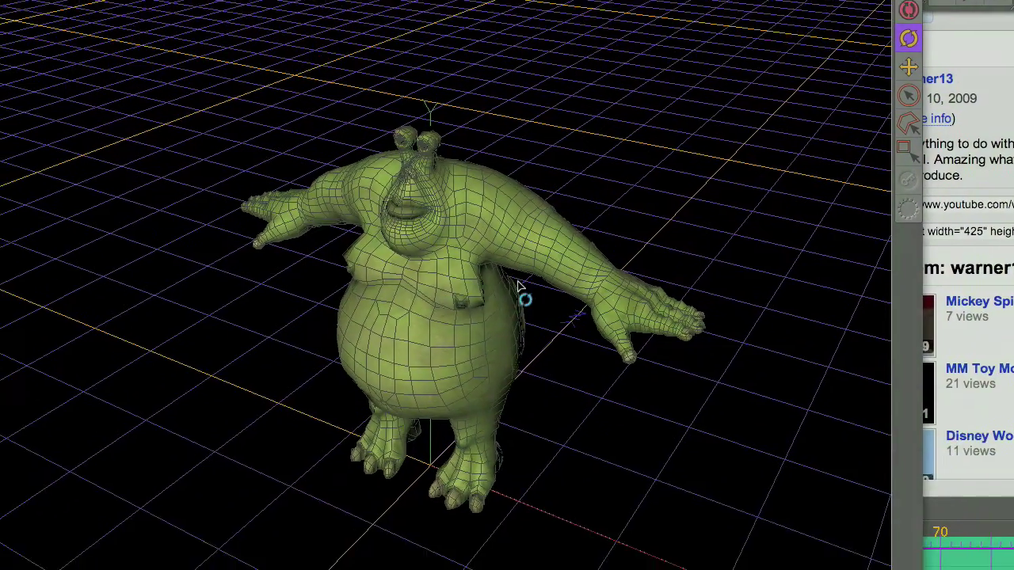
pyautogui.moveTo(519, 287)
pyautogui.mouseDown()
pyautogui.moveTo(543, 310)
pyautogui.moveTo(350, 301)
pyautogui.moveTo(396, 324)
pyautogui.moveTo(606, 277)
pyautogui.moveTo(470, 287)
pyautogui.moveTo(407, 335)
pyautogui.mouseUp()
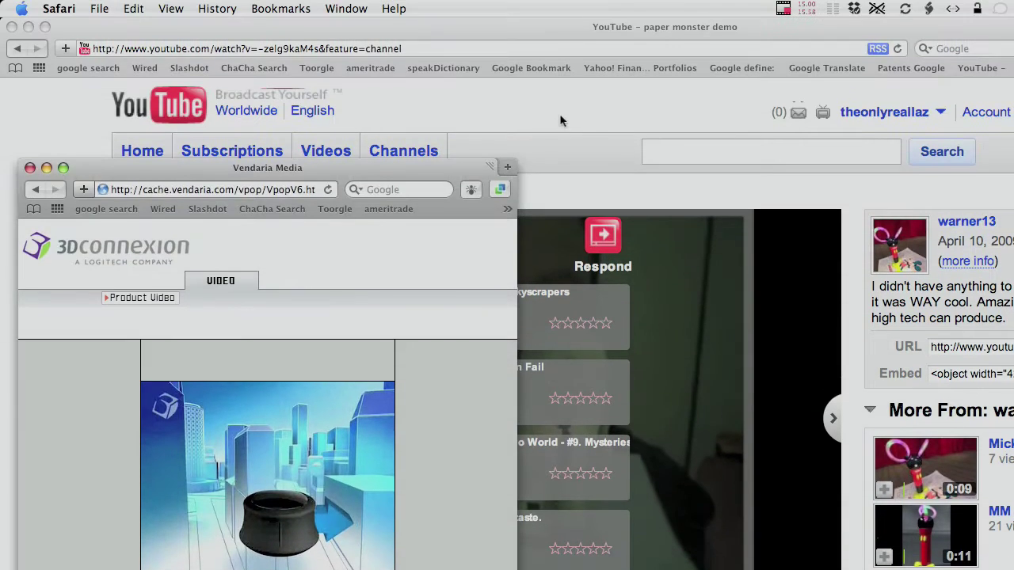
# Bring the YouTube page to the front and restart the paper monster demo video.
pyautogui.click(554, 114)
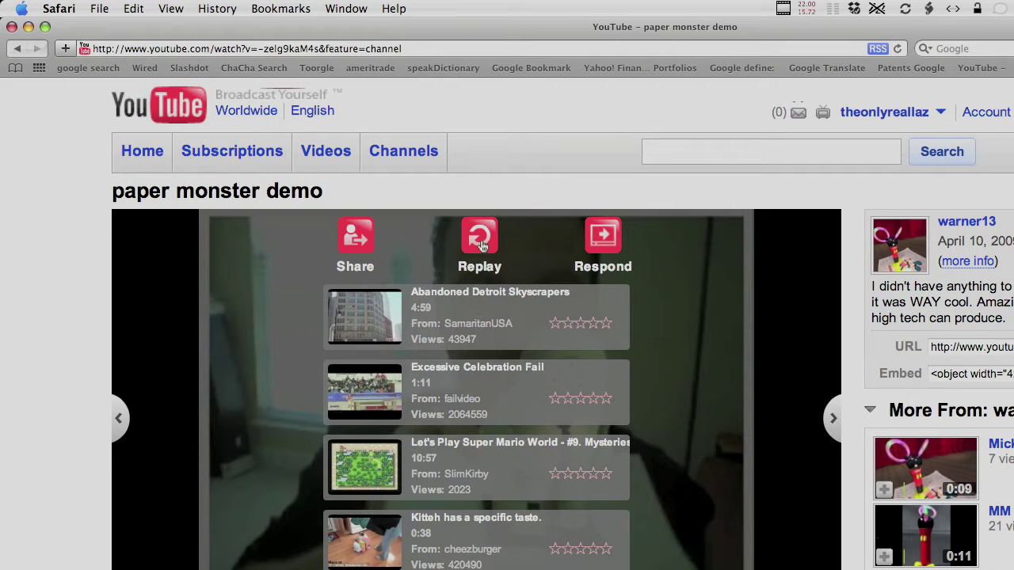
pyautogui.click(482, 244)
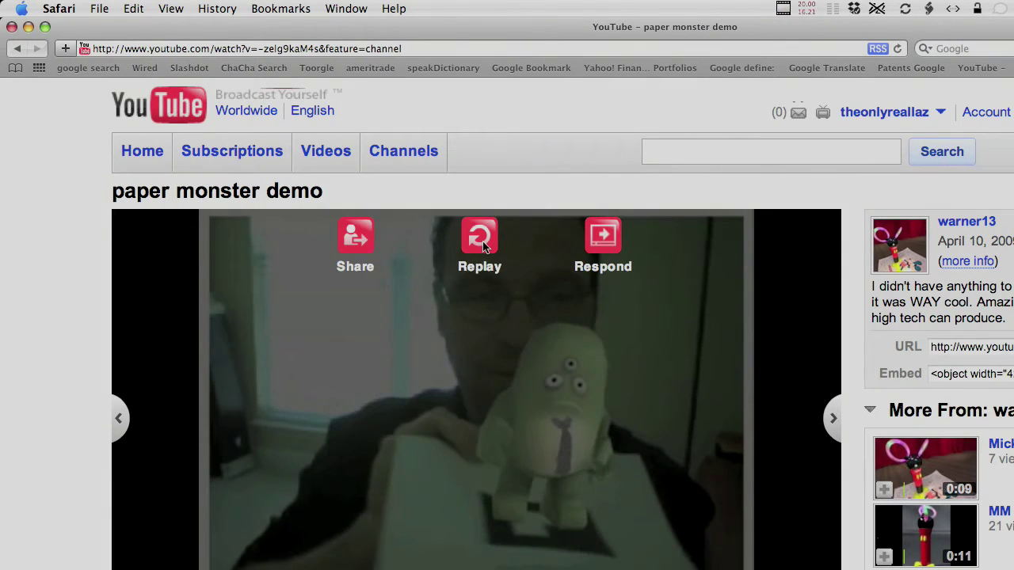
pyautogui.click(479, 241)
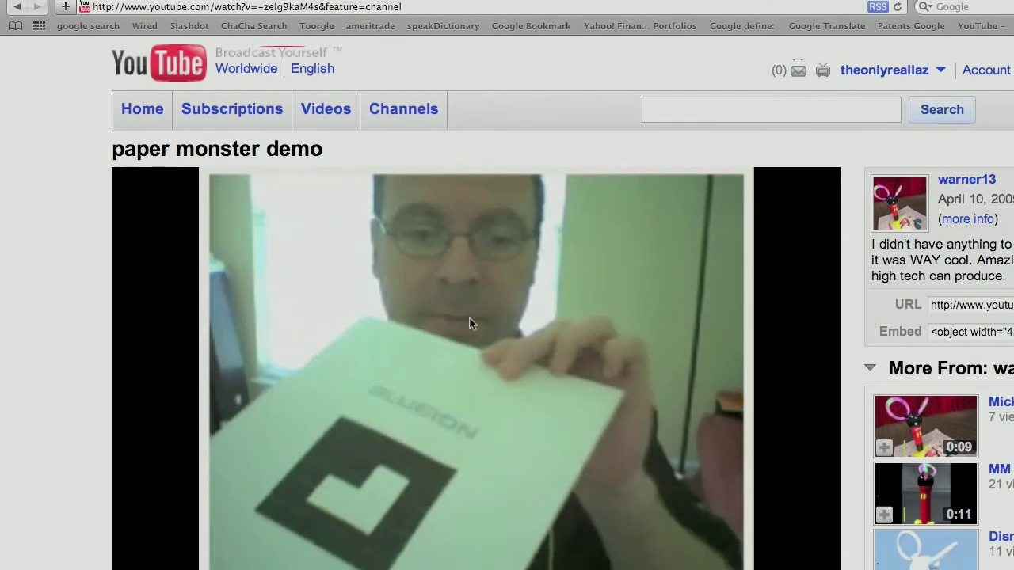